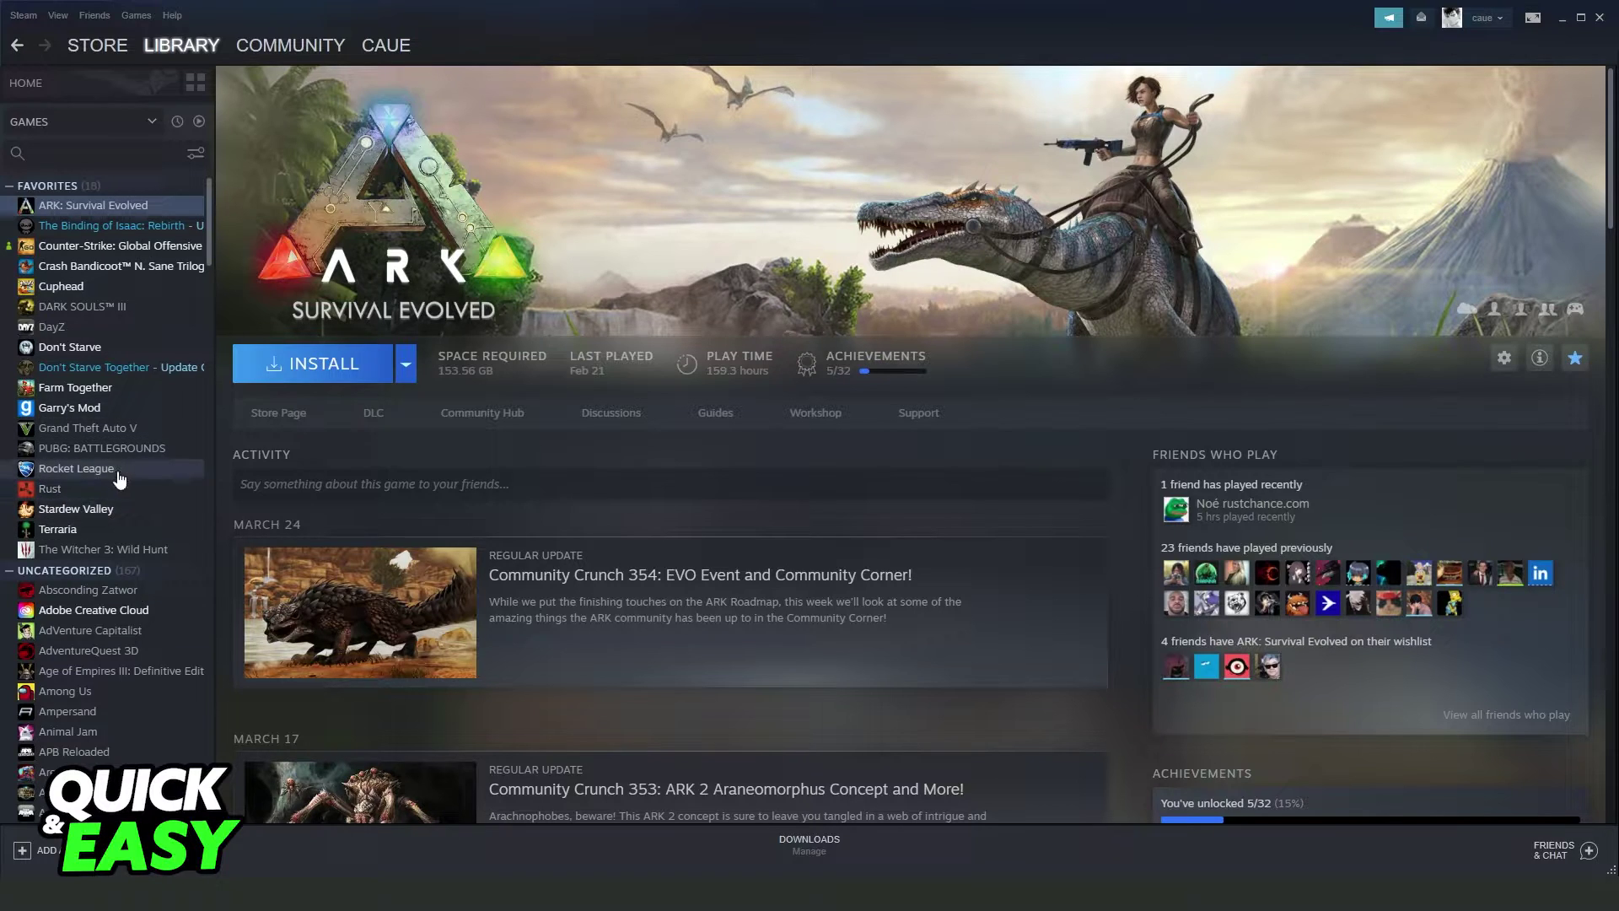
- Open Garry's Mod's Properties at the Workshop section listing its subscribed addons and sizes
right_click(83, 413)
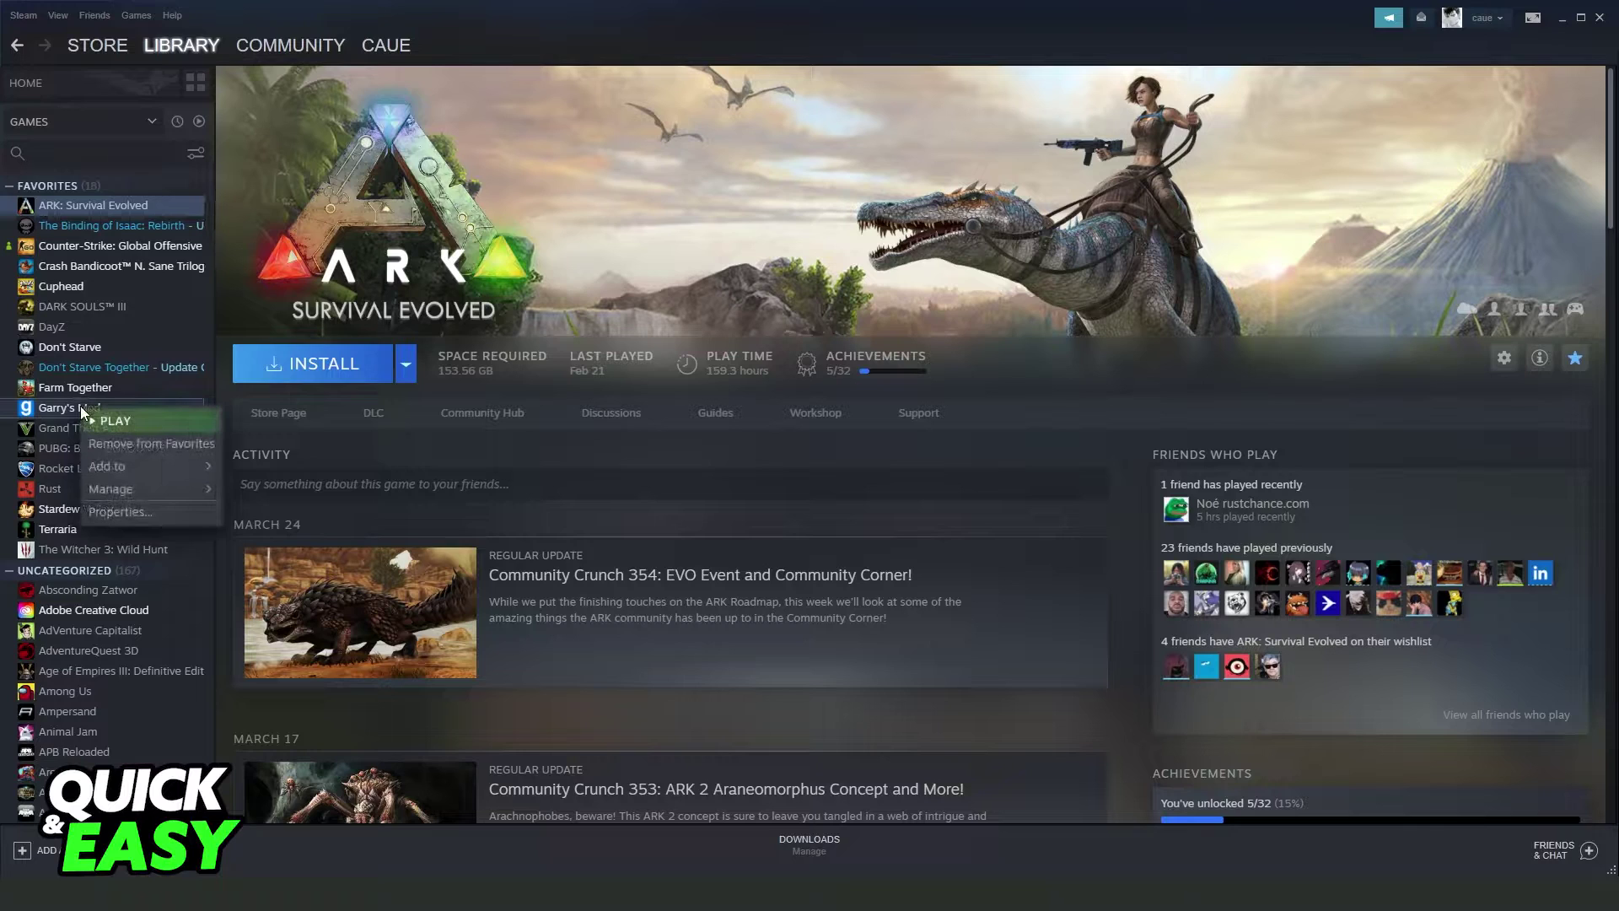
left_click(129, 509)
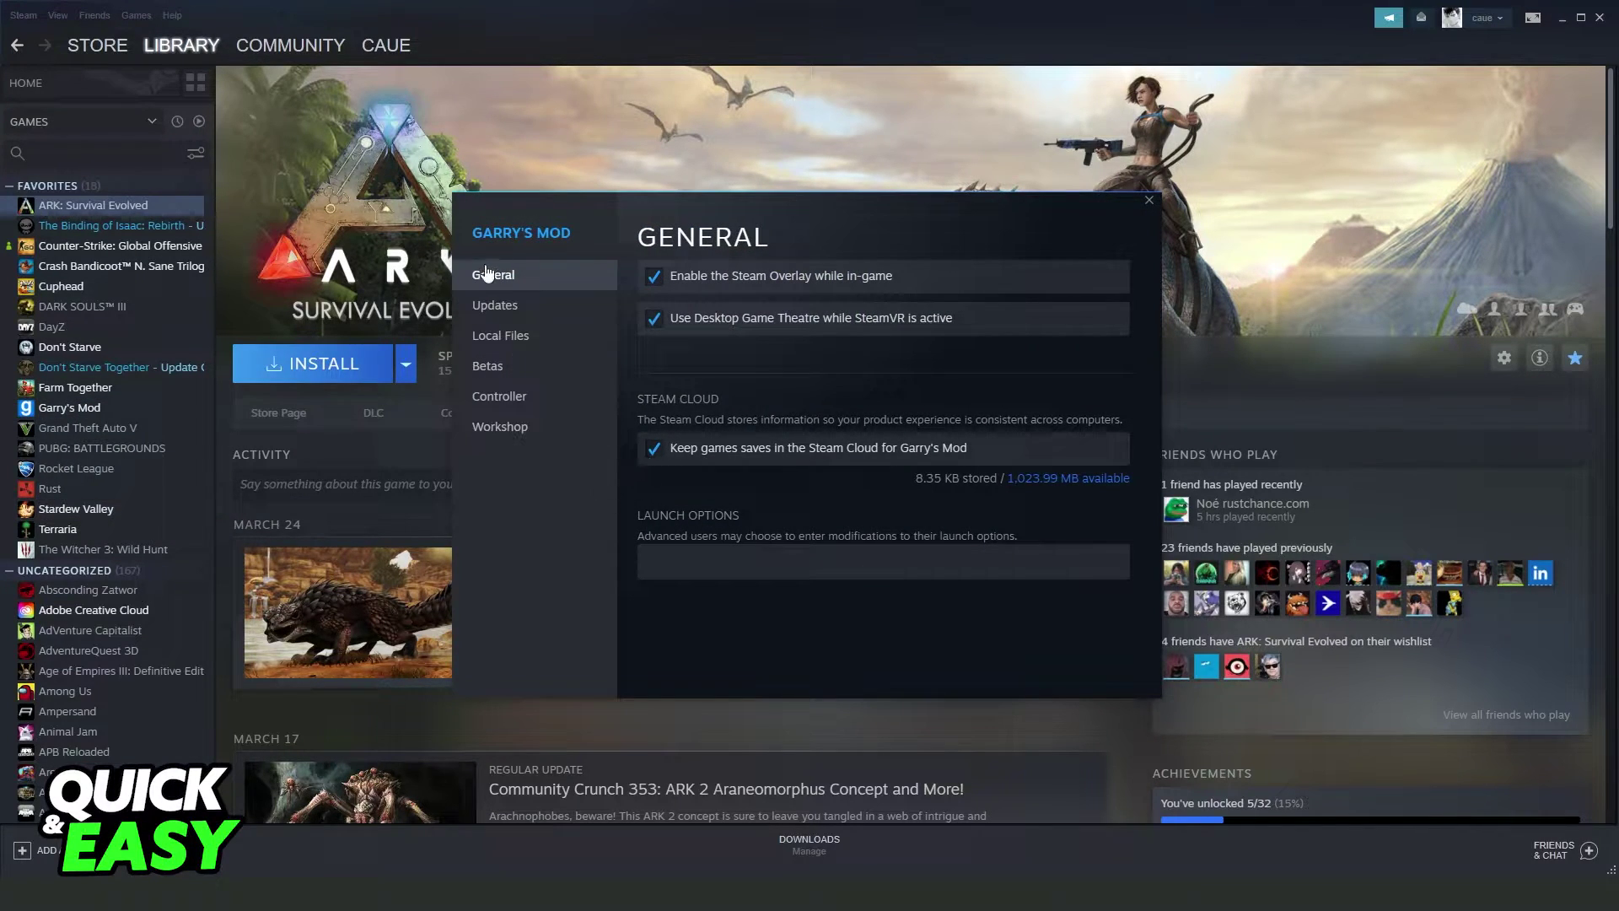
left_click(503, 430)
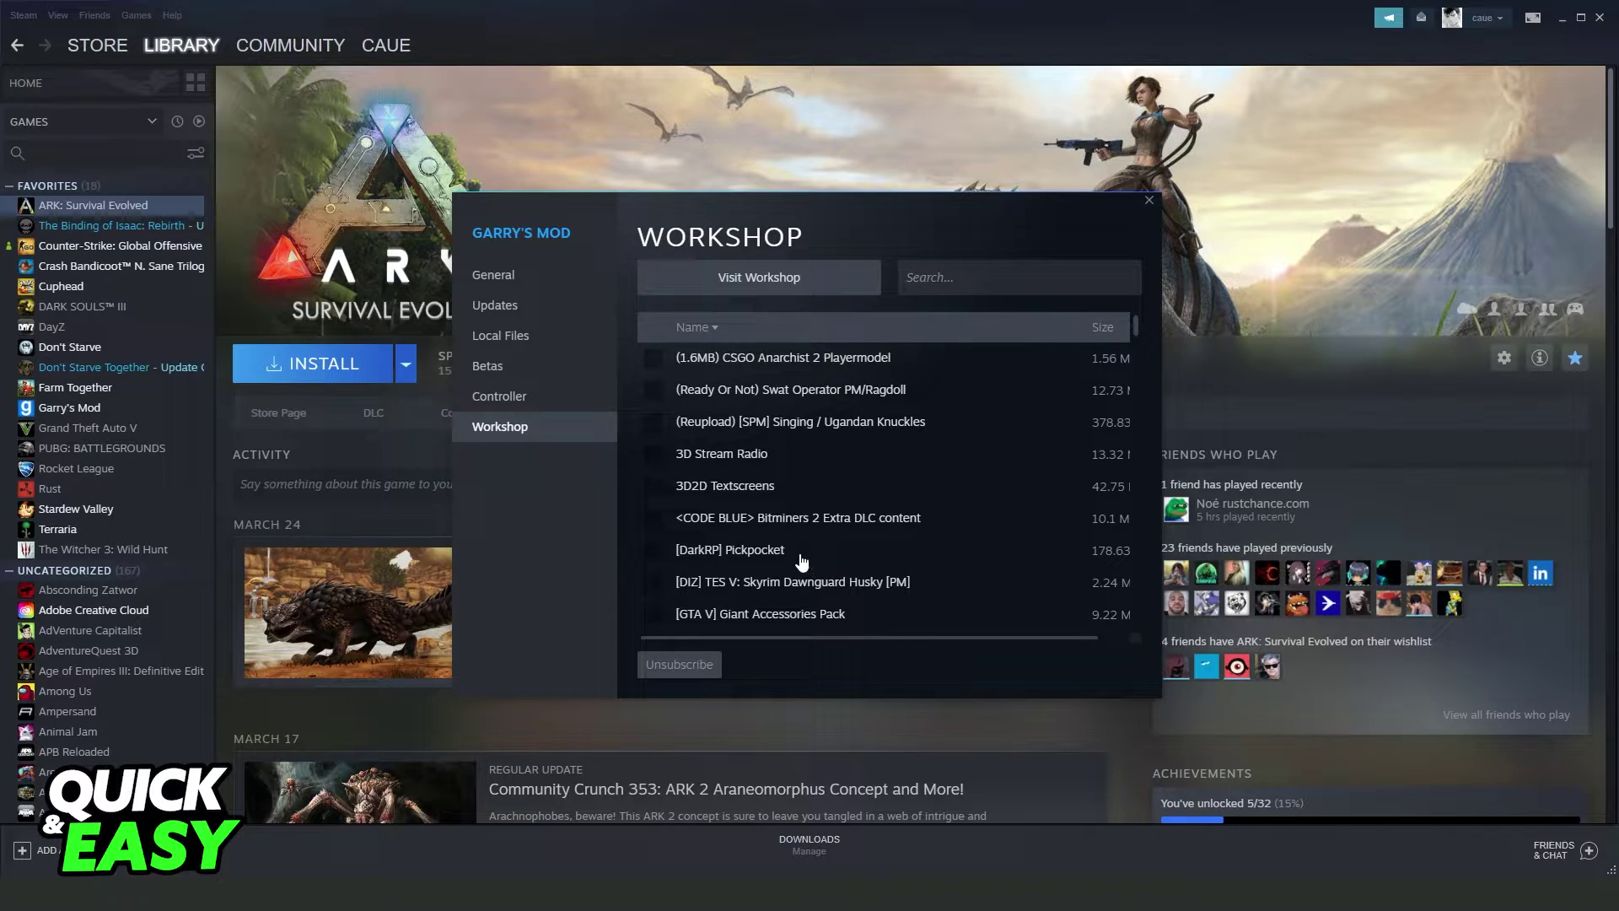
- Close Garry's Mod properties, open ARK: Survival Evolved's Workshop, and reveal the Browse menu
left_click(1149, 201)
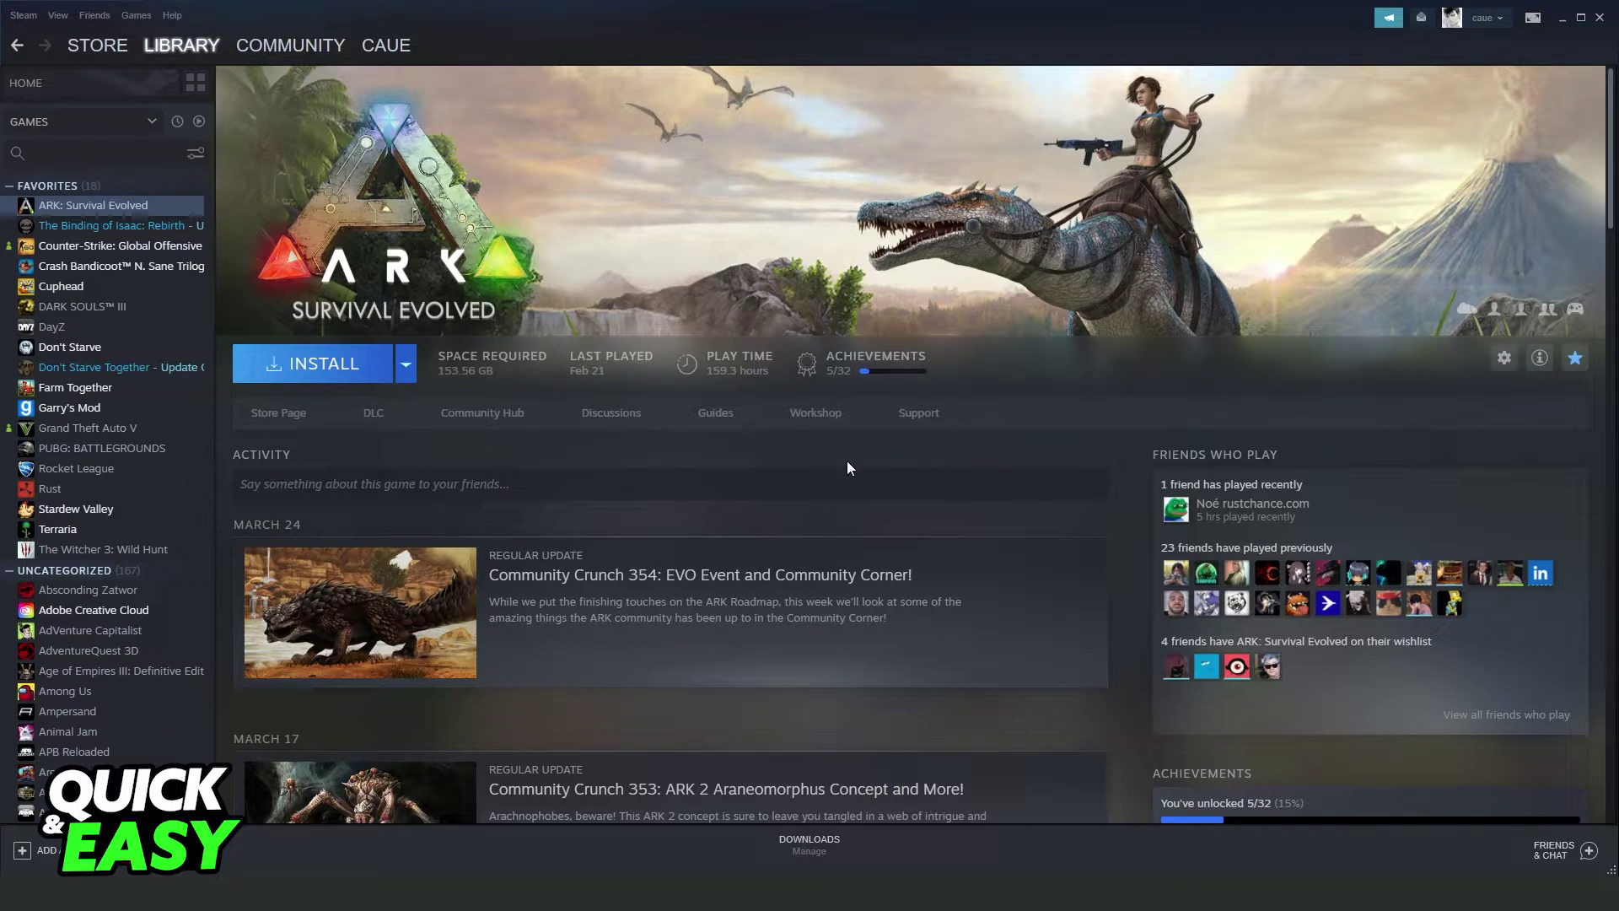
left_click(814, 413)
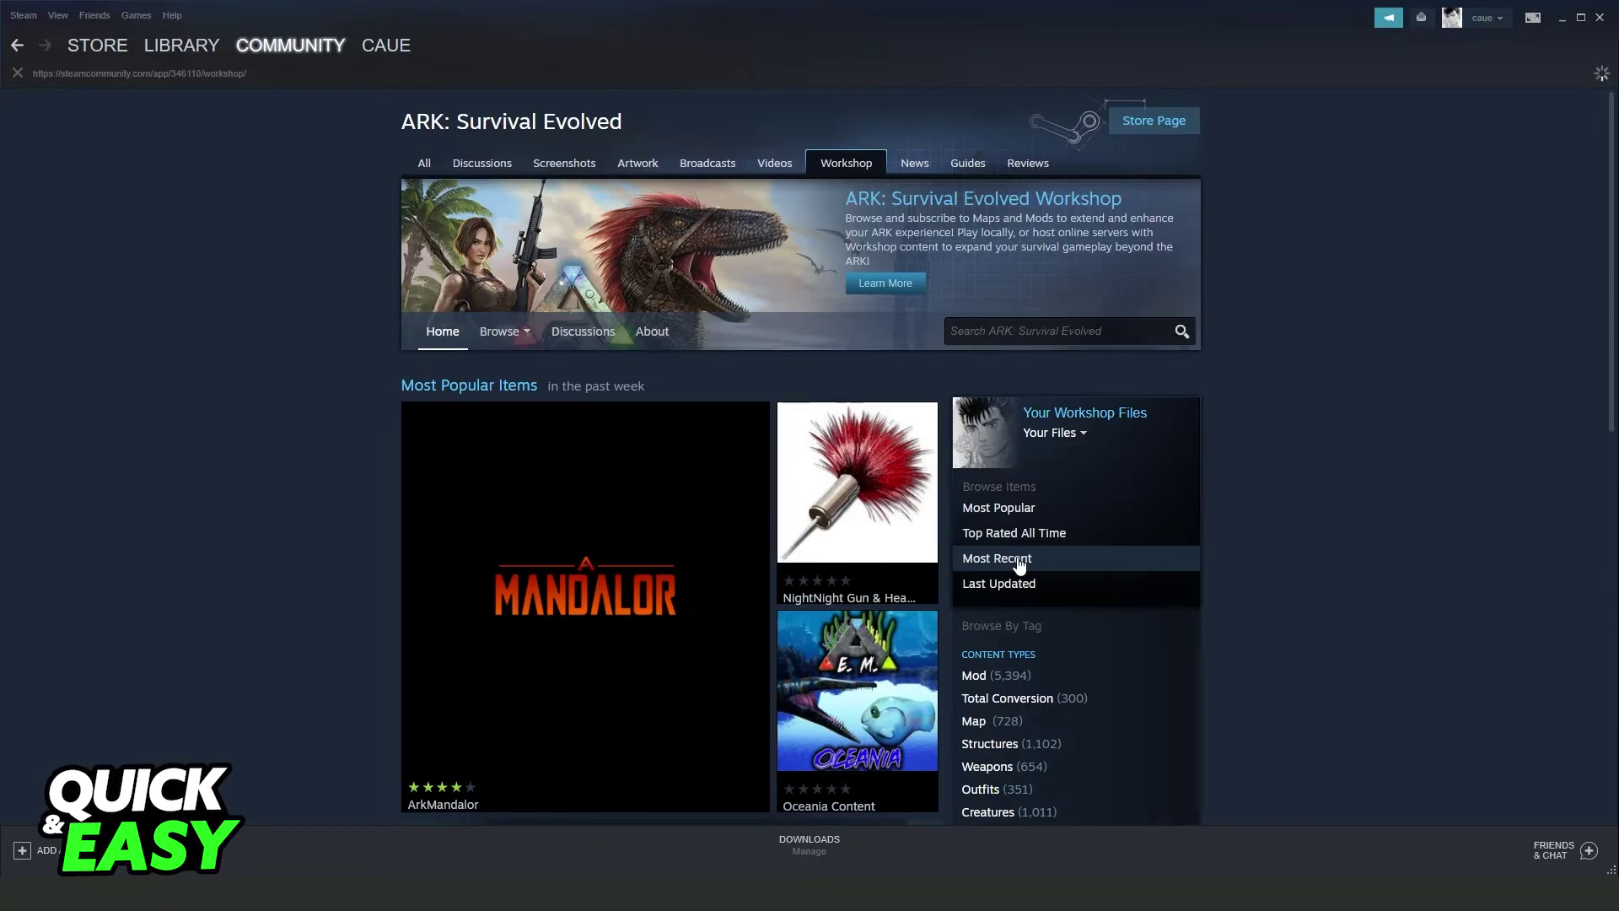
left_click(500, 329)
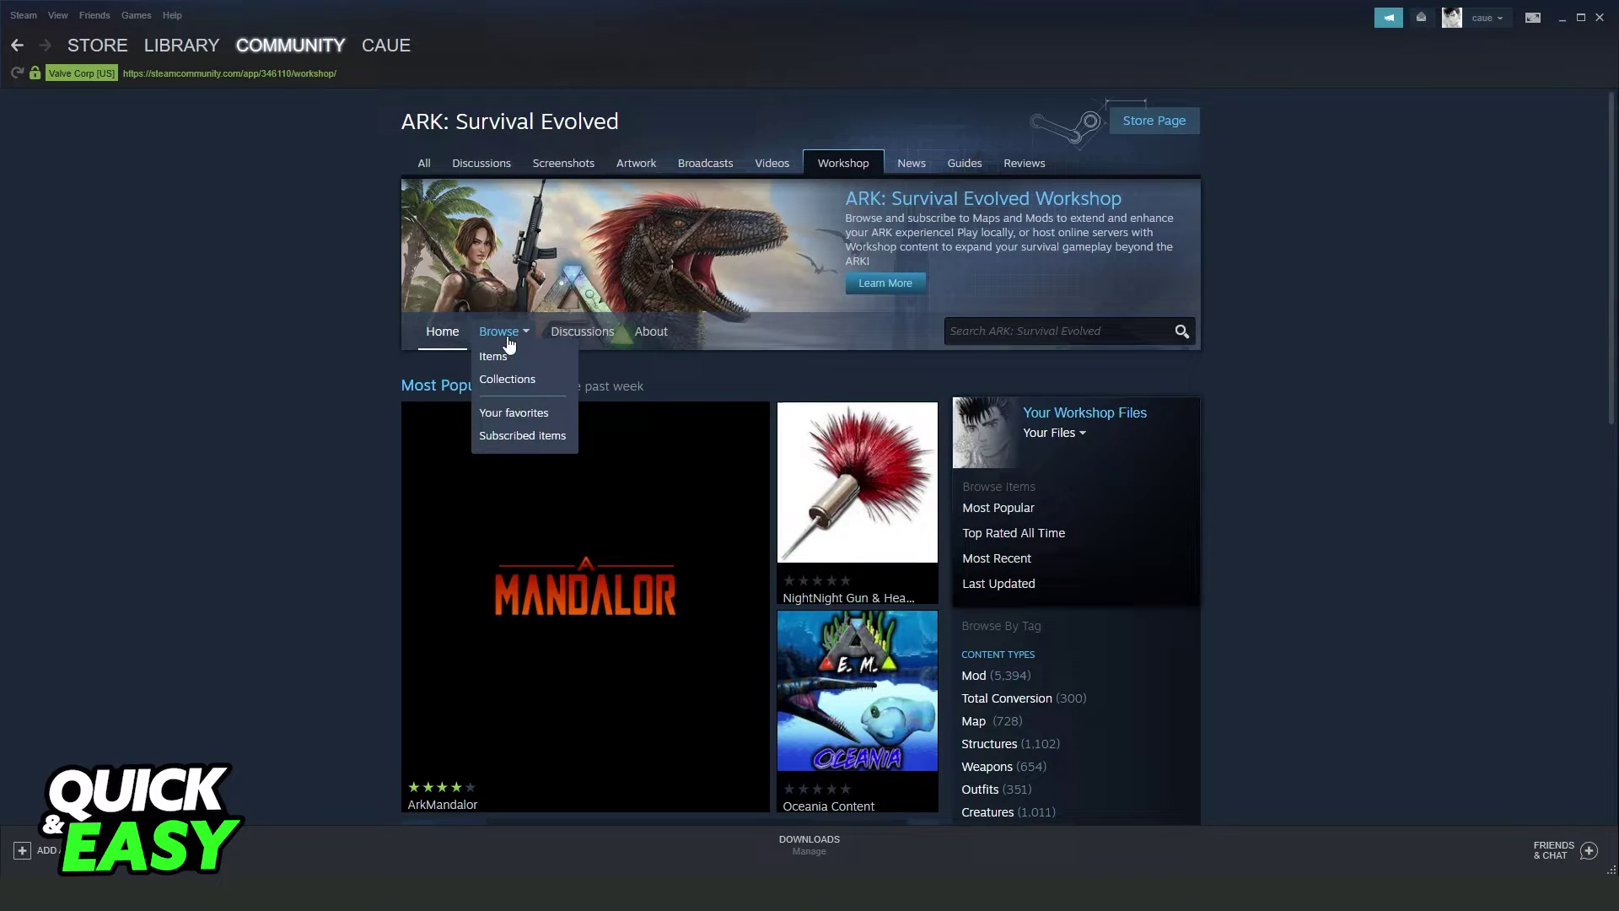
- List the seven subscribed ARK mods, including Classic Flyers and Death Helper
left_click(521, 435)
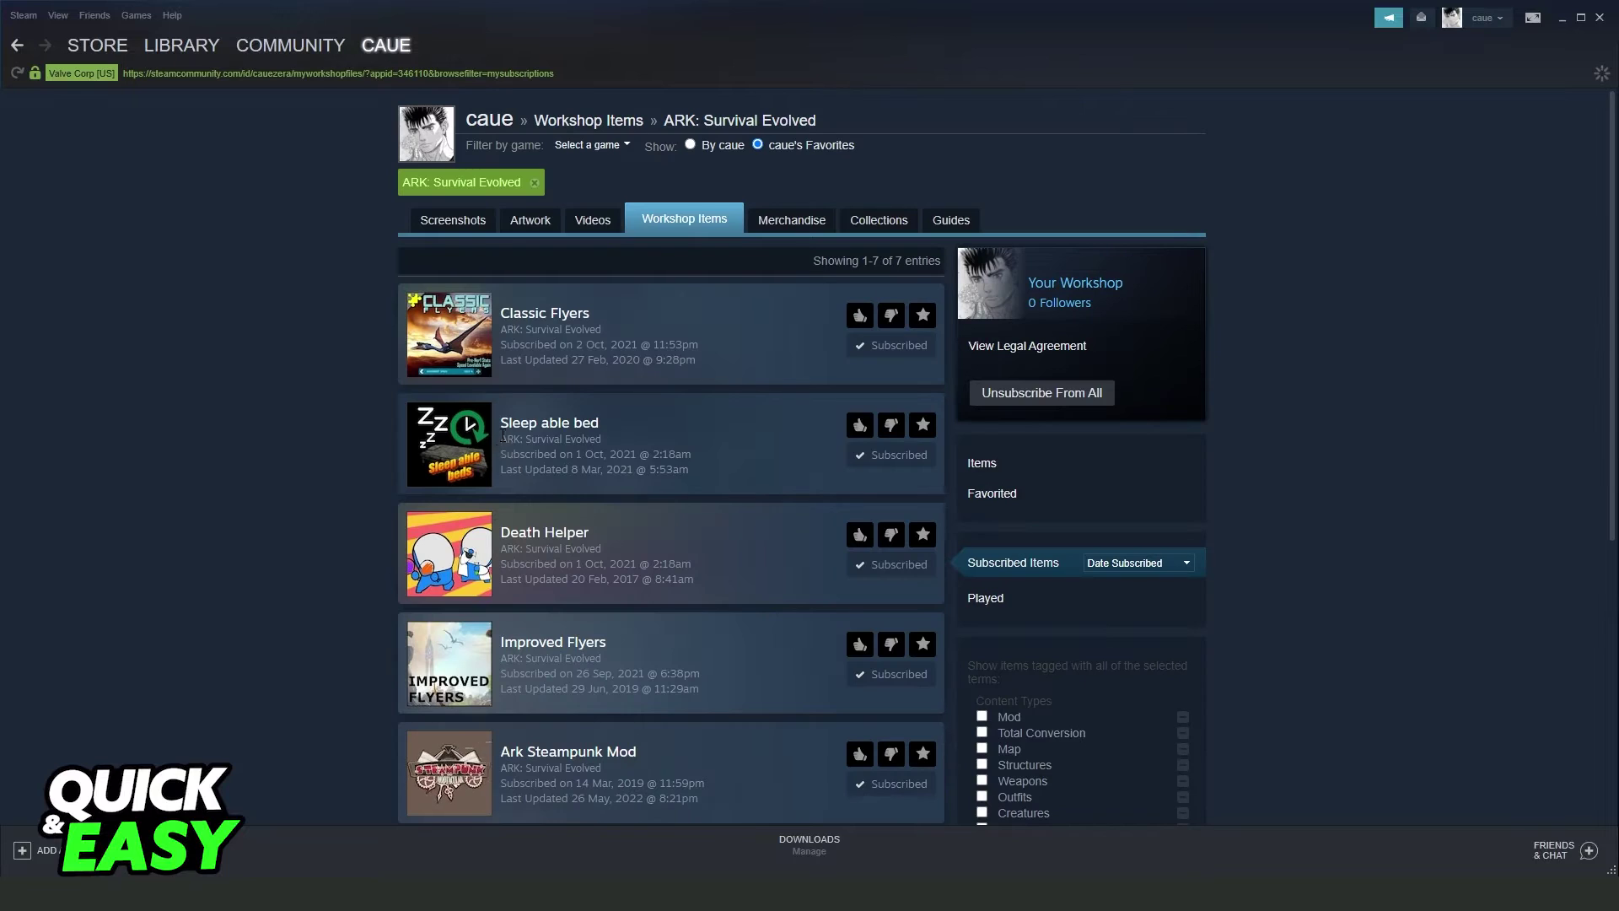
scroll(553, 295, "down", 5)
scroll(553, 293, "down", 5)
scroll(552, 293, "up", 10)
- Go back to the ARK: Survival Evolved page in the Steam library
left_click(182, 43)
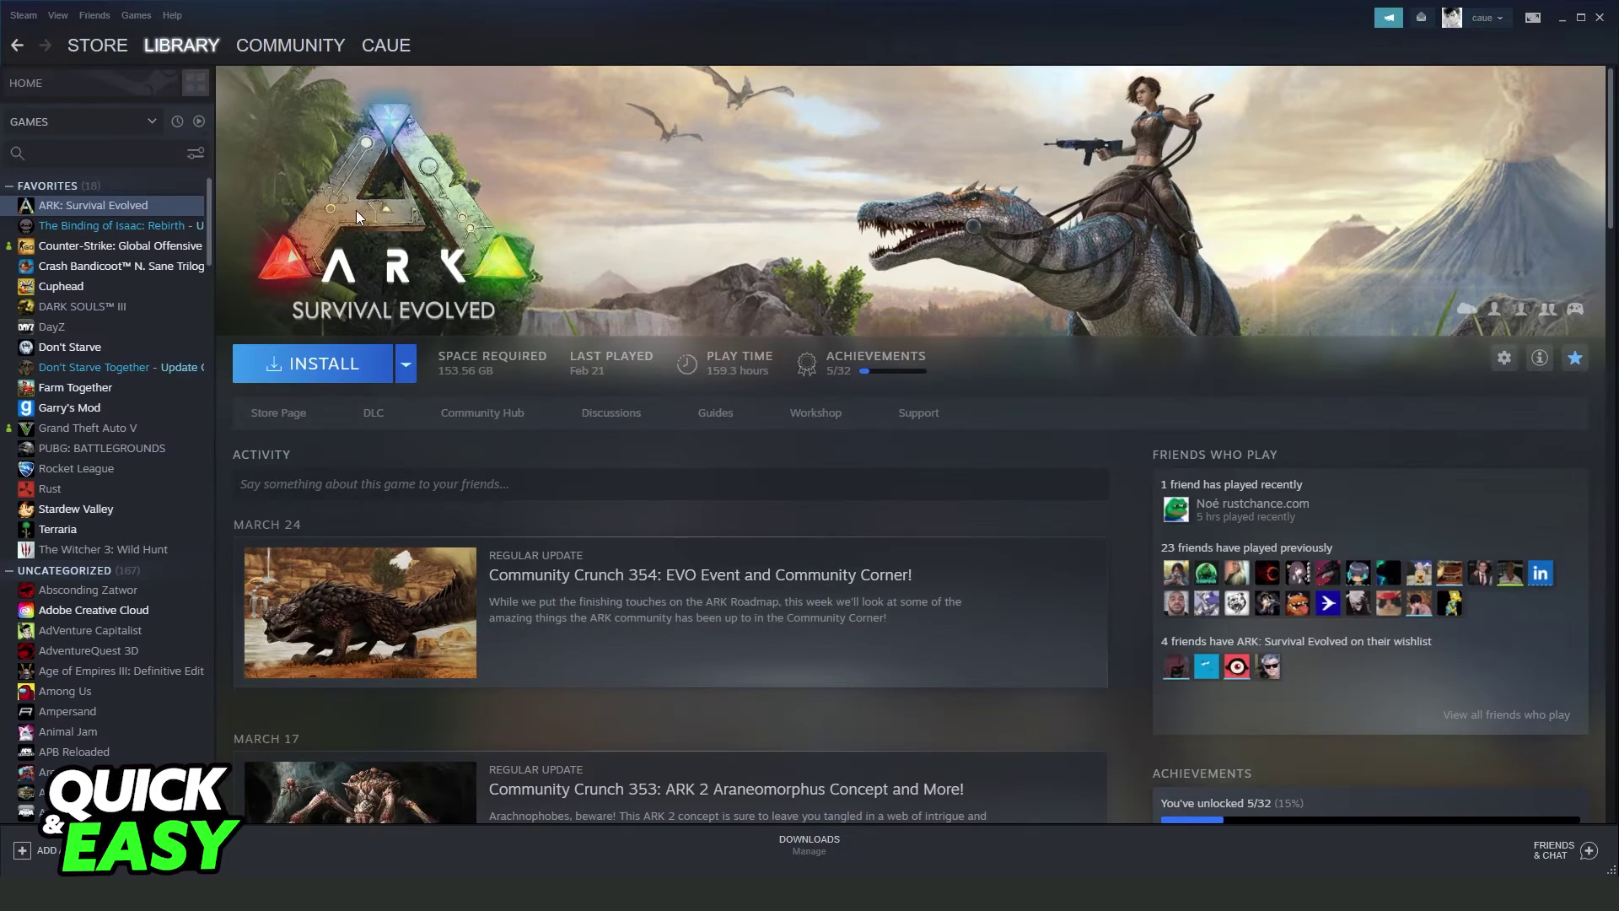